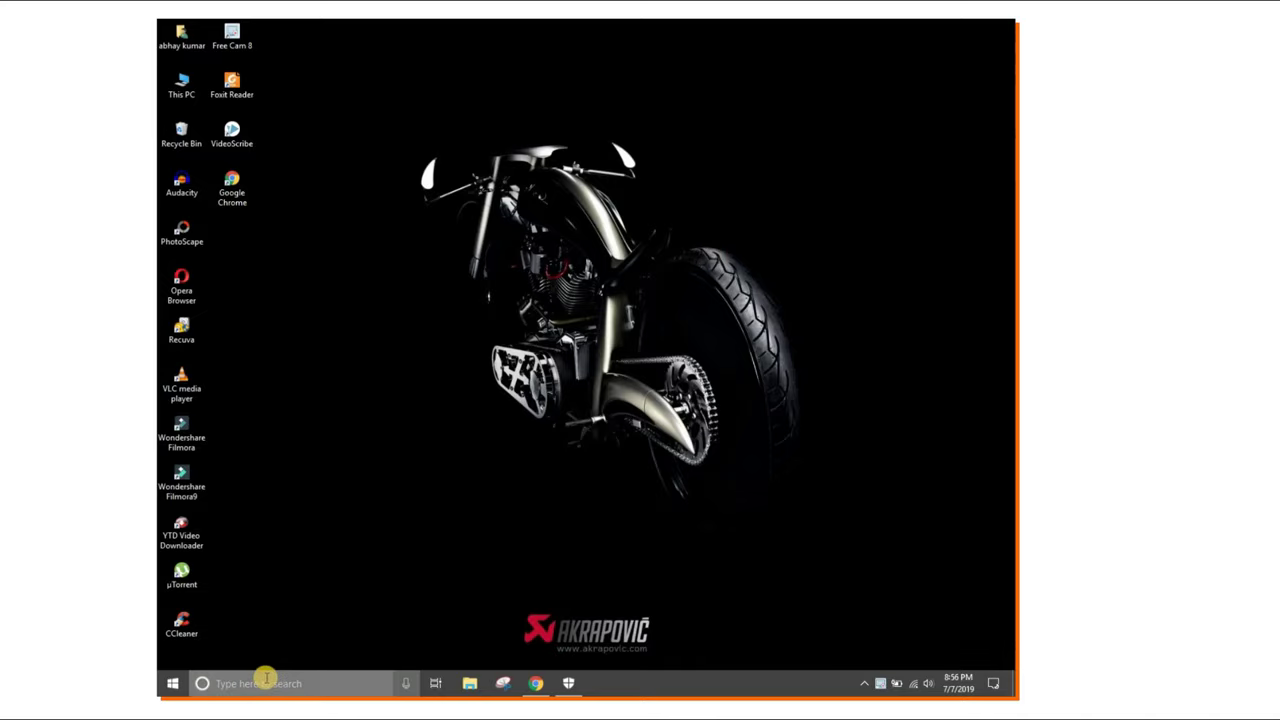
# Search Windows for 'hdr' and open the HDR Video options page under Video playback.
pyautogui.click(298, 684)
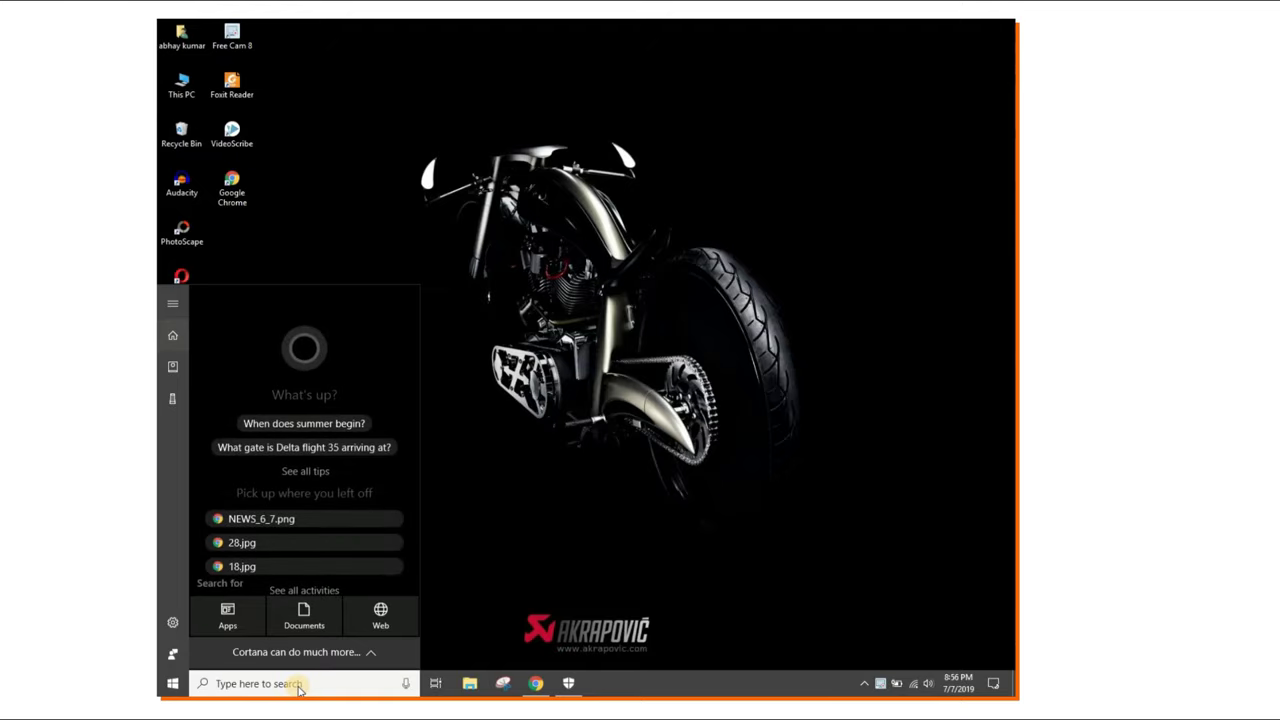
pyautogui.write('hdr')
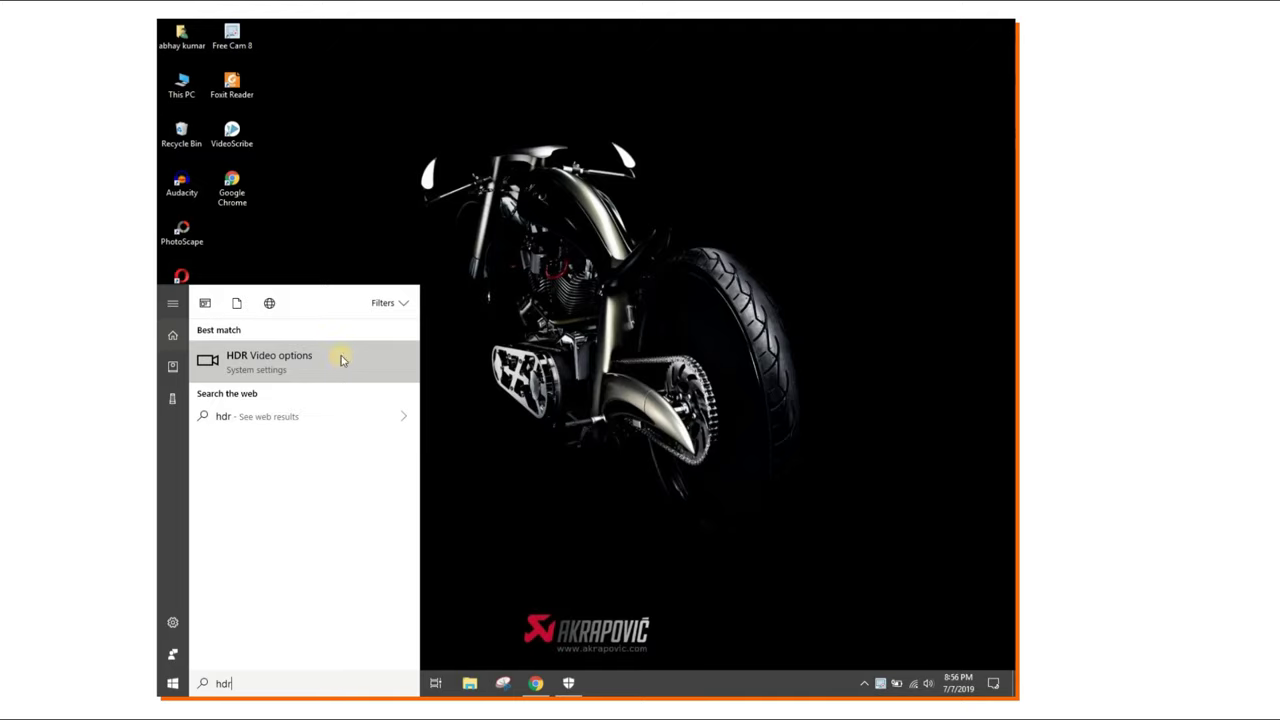
pyautogui.click(272, 366)
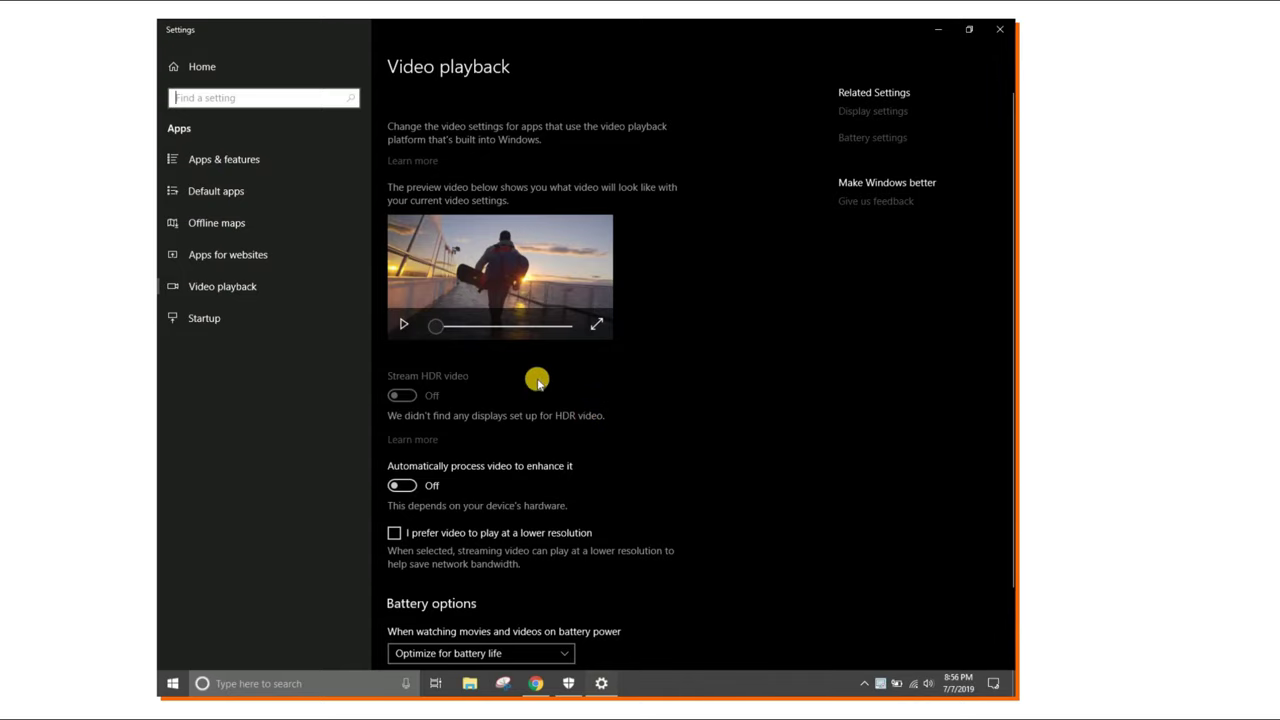
pyautogui.scroll(-2, 669, 398)
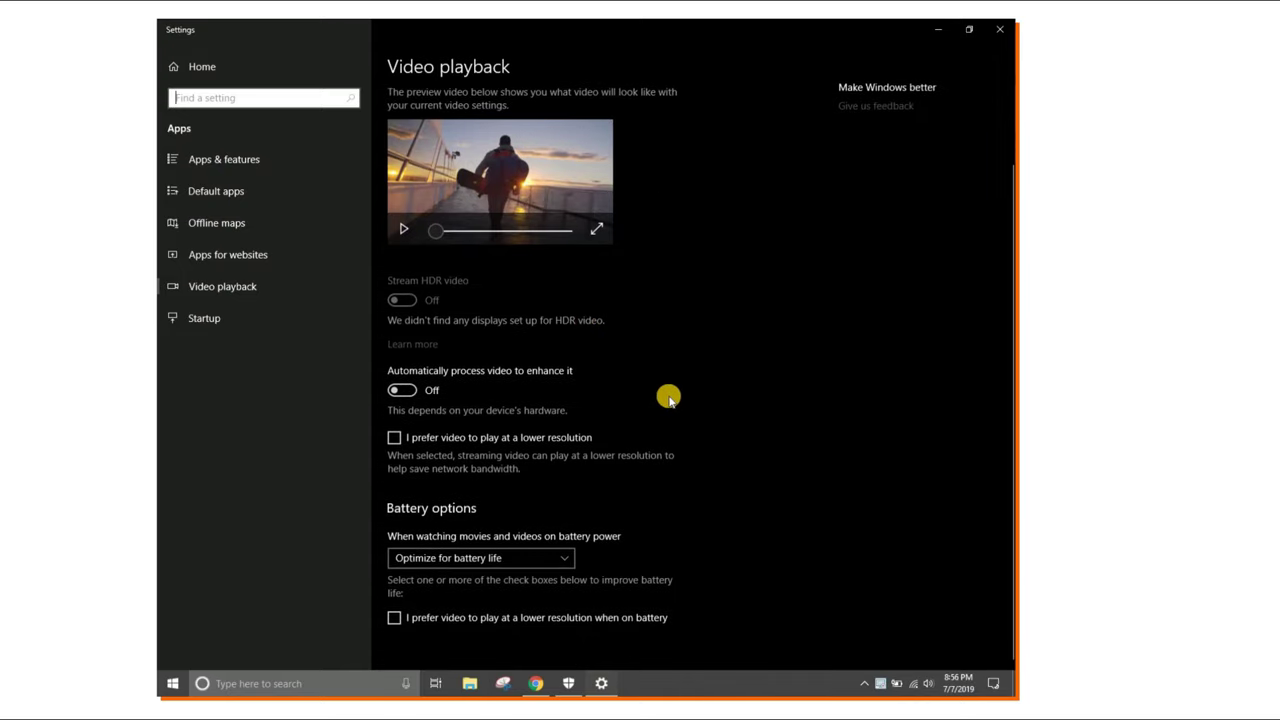
pyautogui.scroll(2, 669, 398)
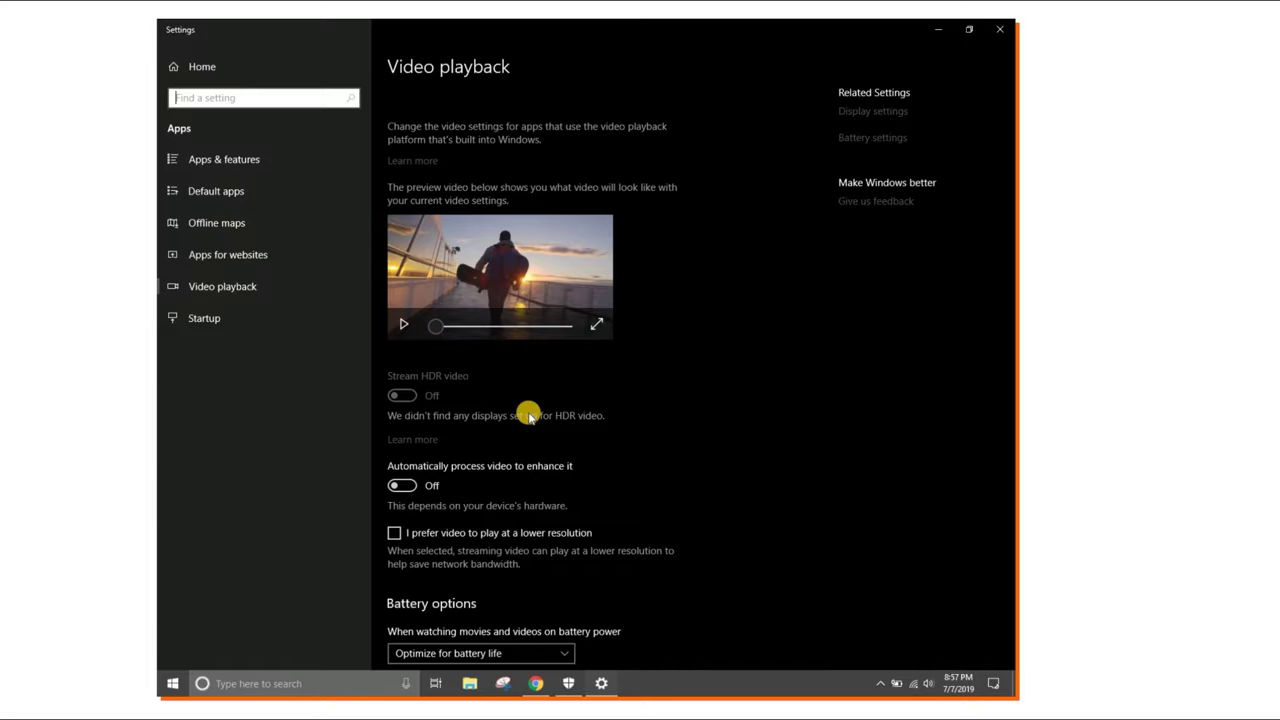
pyautogui.click(418, 402)
pyautogui.click(408, 400)
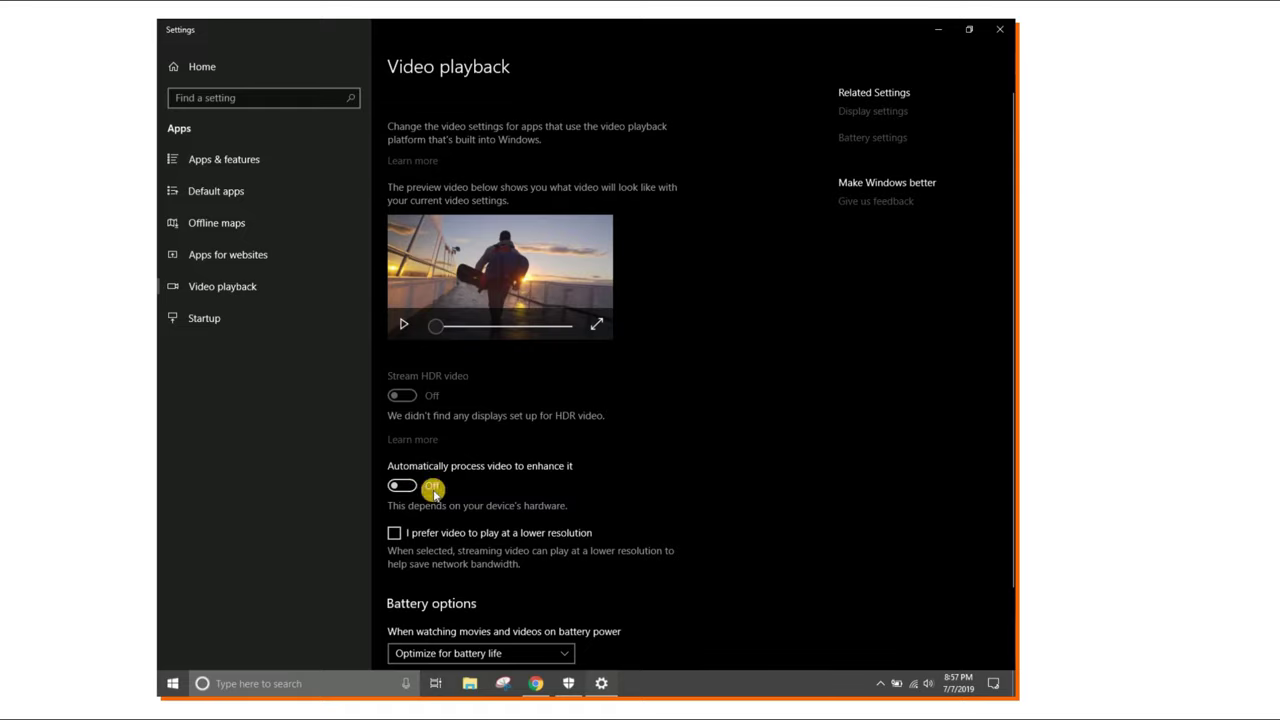
# Play the preview video full screen, then switch 'Automatically process video to enhance it' On.
pyautogui.click(401, 319)
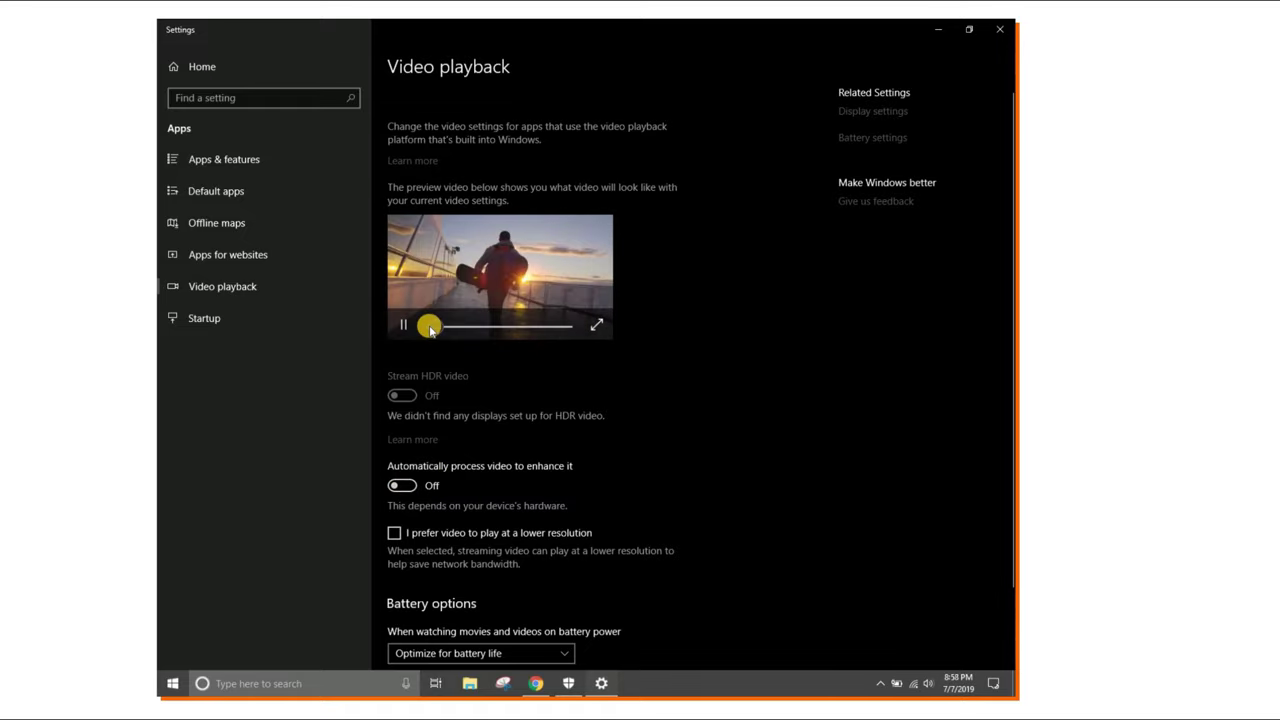
pyautogui.click(597, 324)
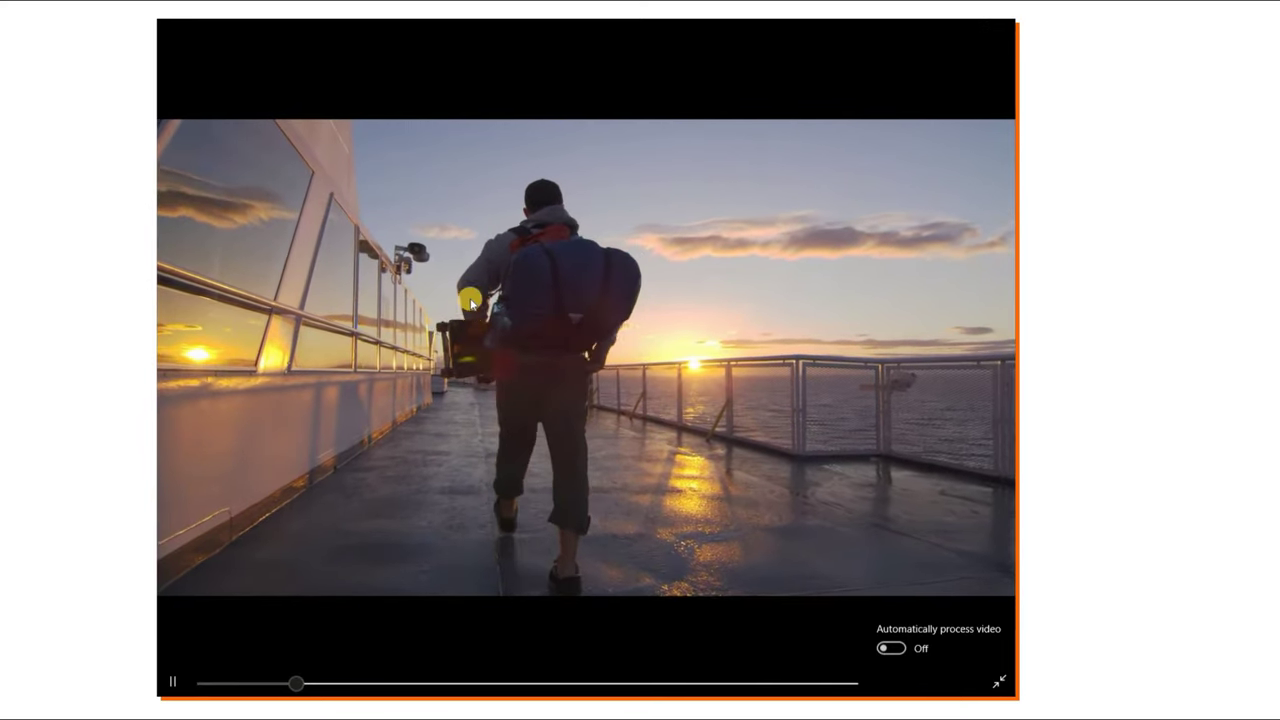
pyautogui.click(993, 679)
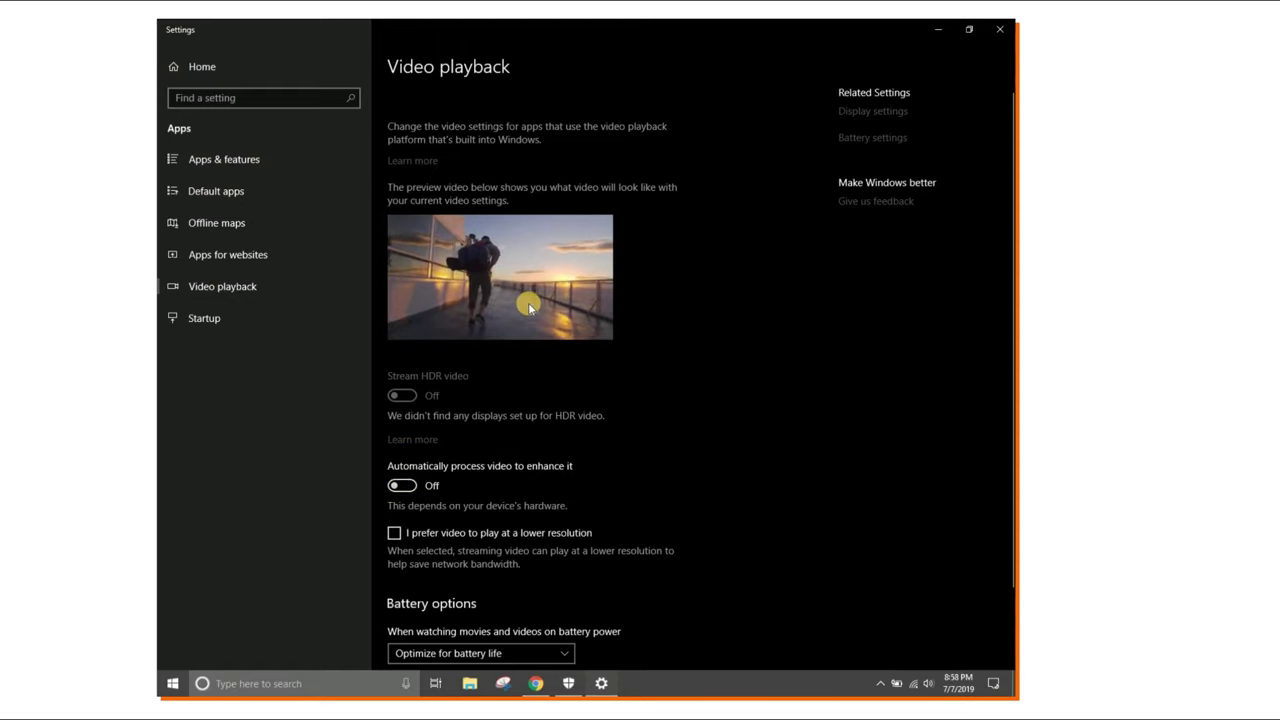
pyautogui.click(593, 327)
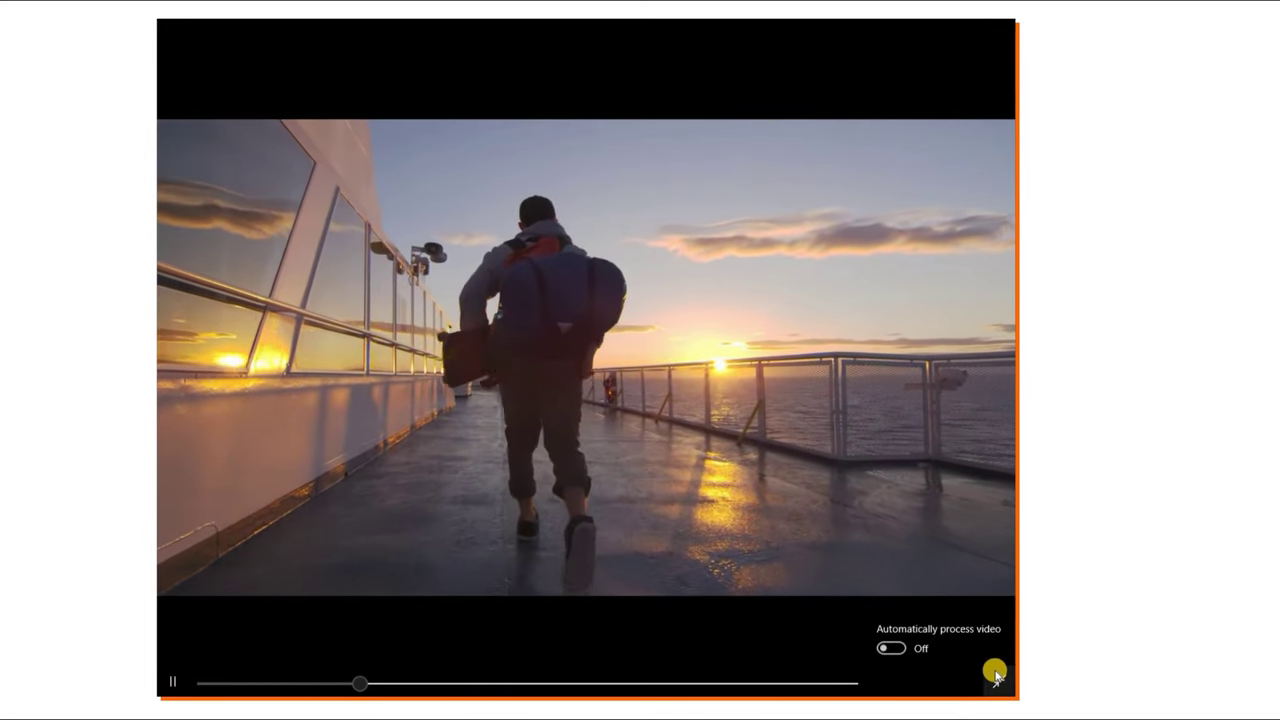
pyautogui.press('Escape')
pyautogui.click(401, 486)
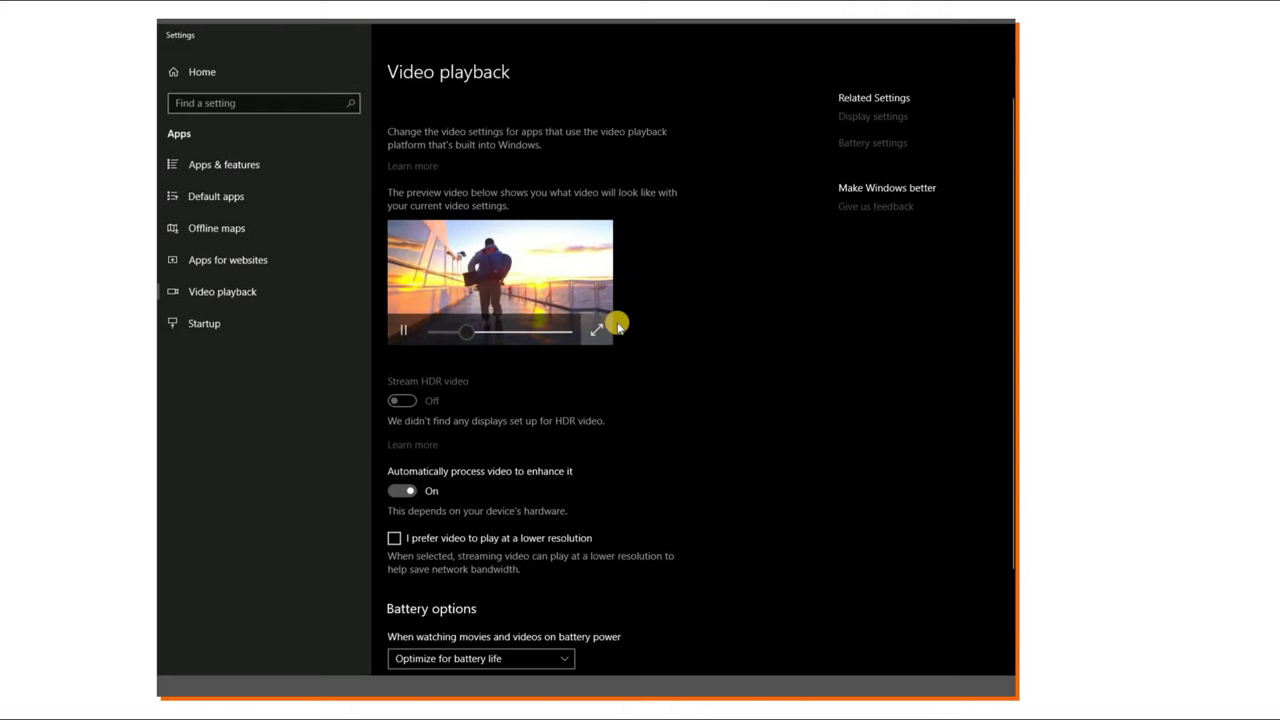
pyautogui.click(600, 326)
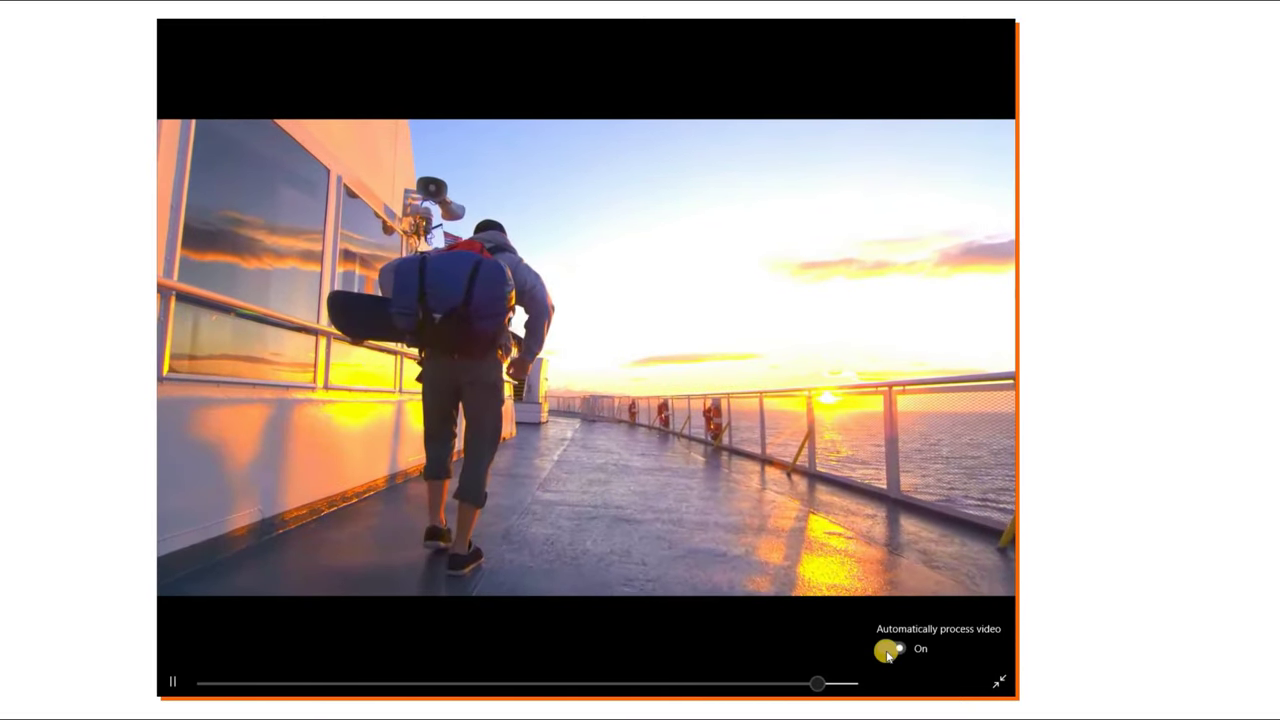
pyautogui.click(889, 651)
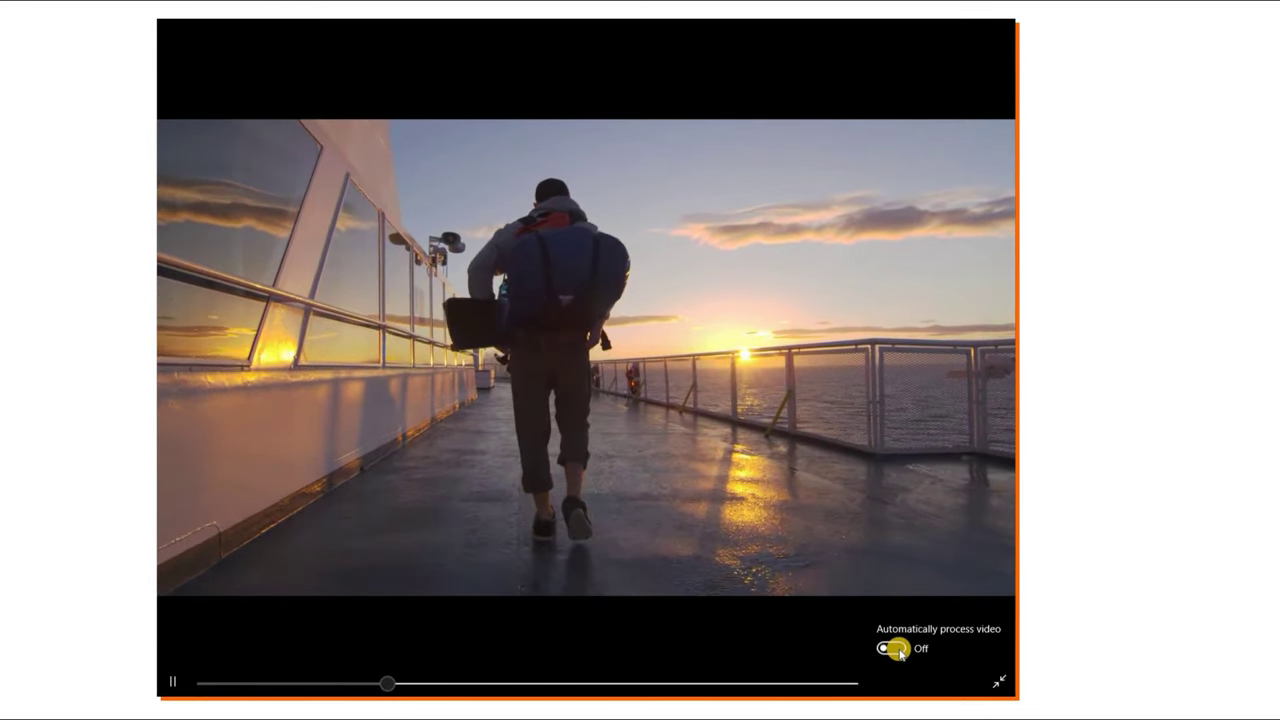
pyautogui.click(897, 650)
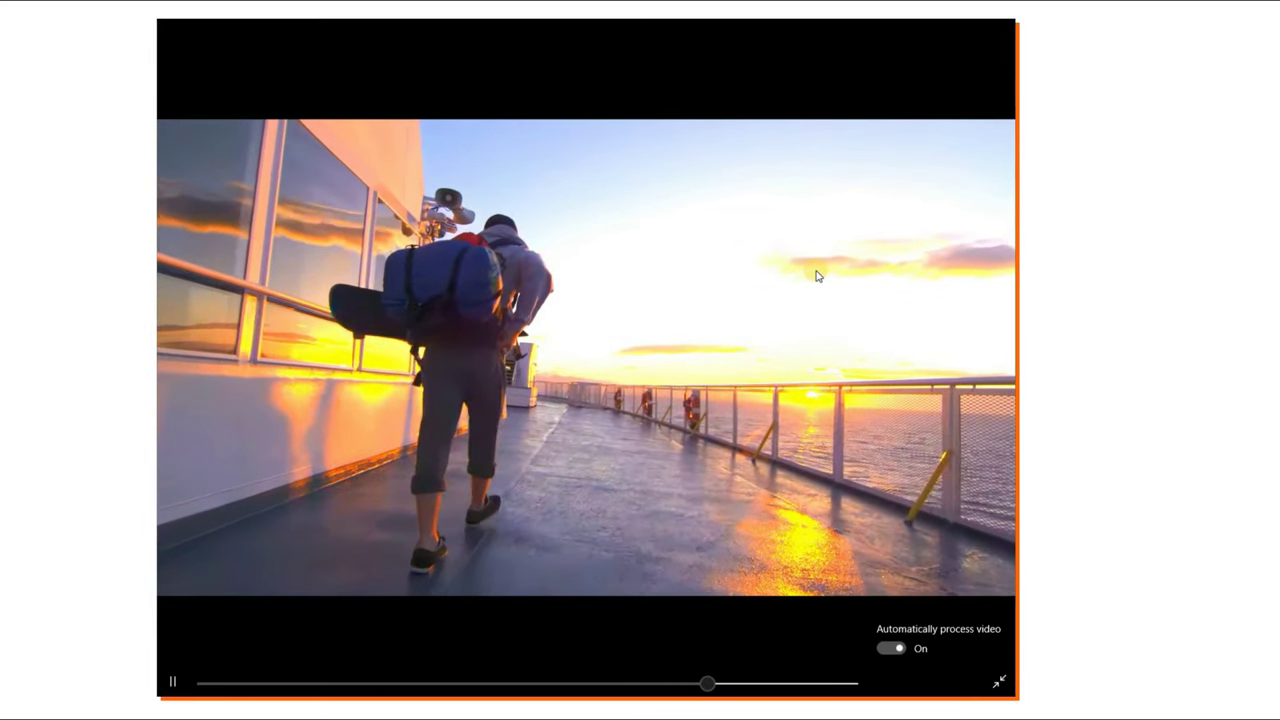
pyautogui.click(997, 651)
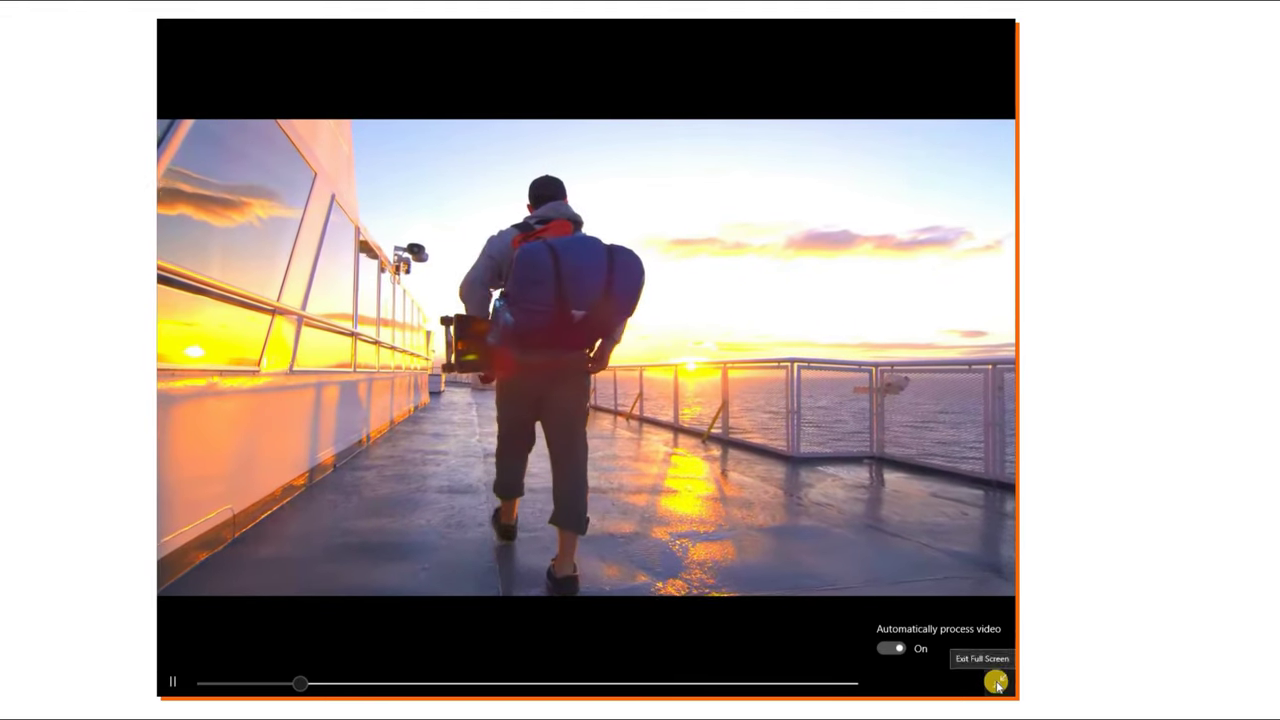
pyautogui.click(997, 680)
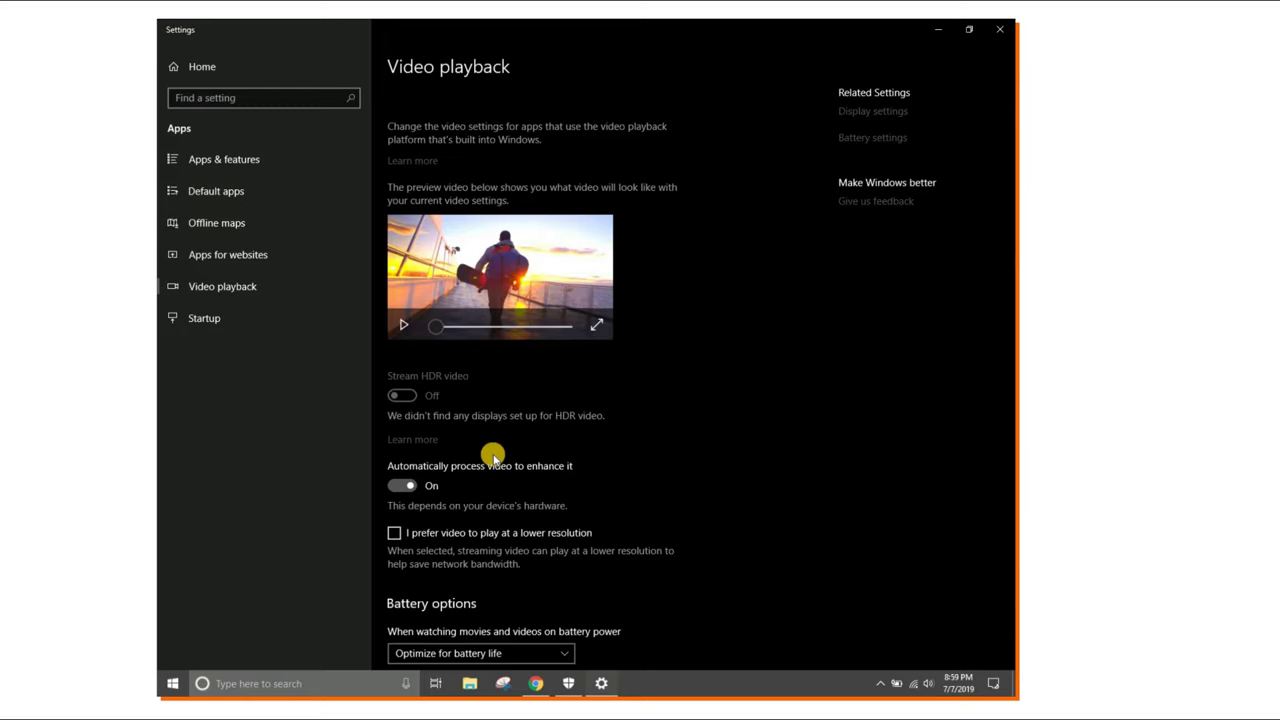
pyautogui.click(866, 113)
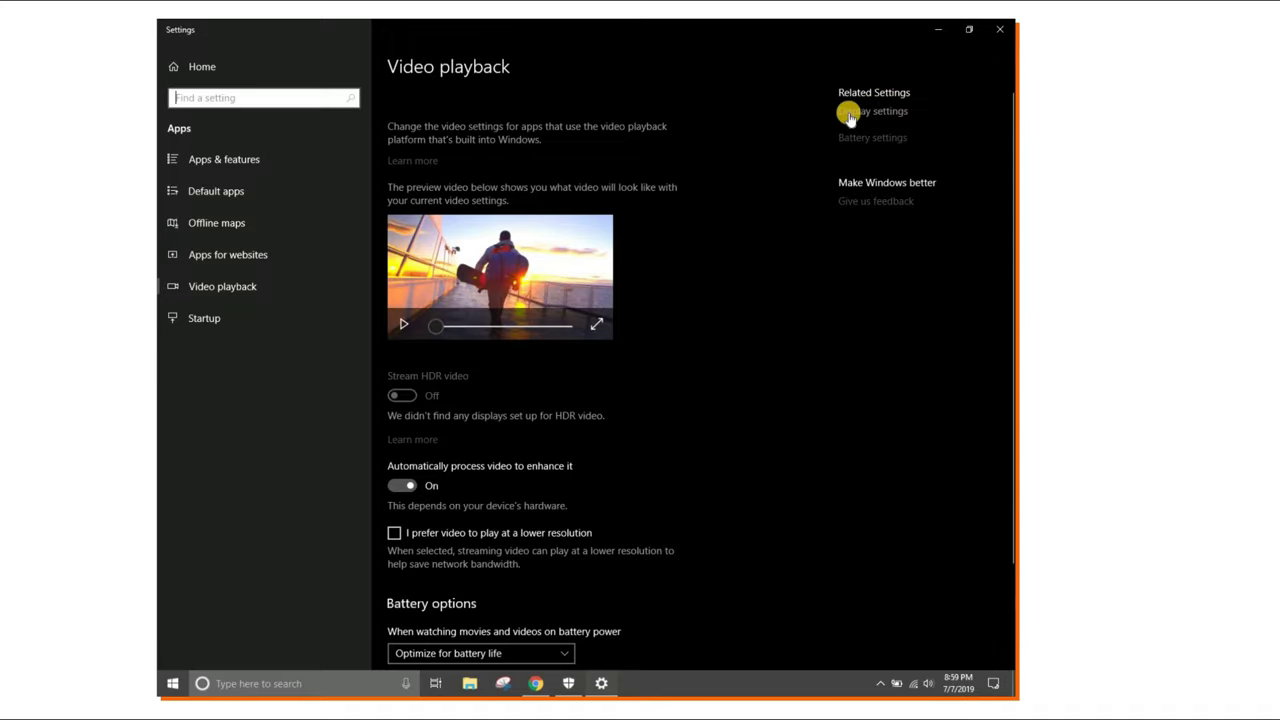
pyautogui.click(850, 116)
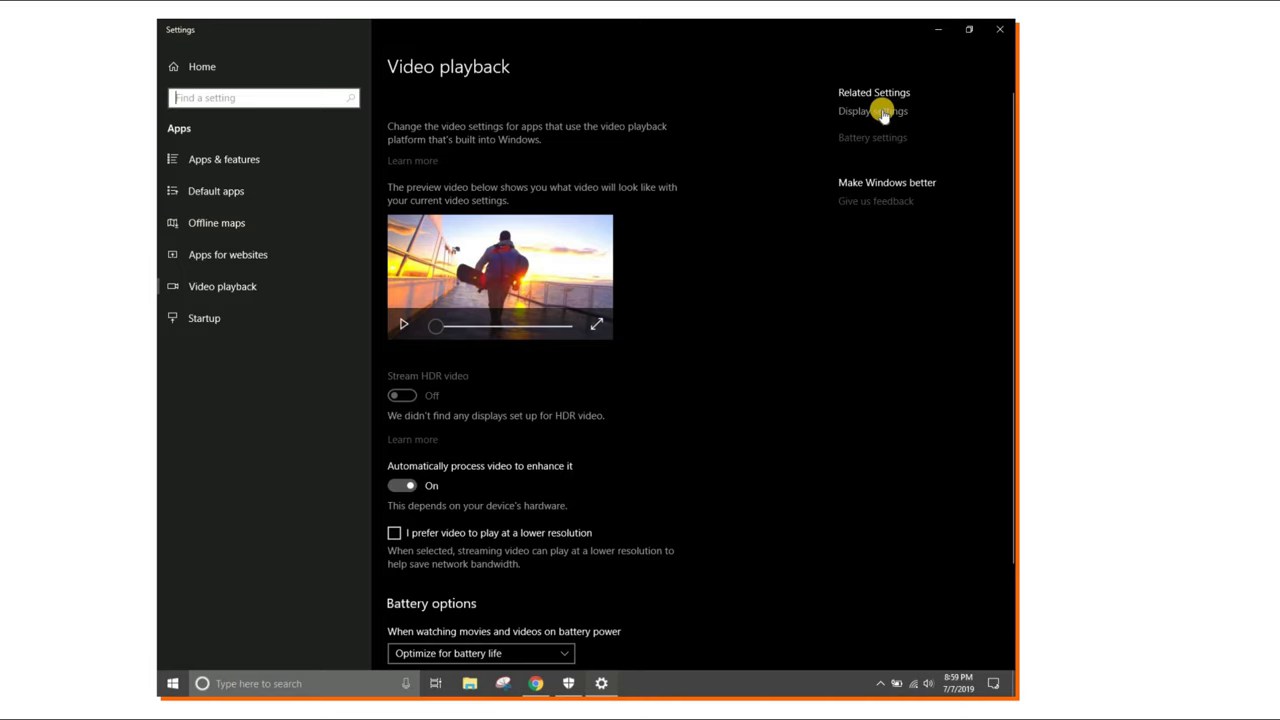
pyautogui.click(882, 112)
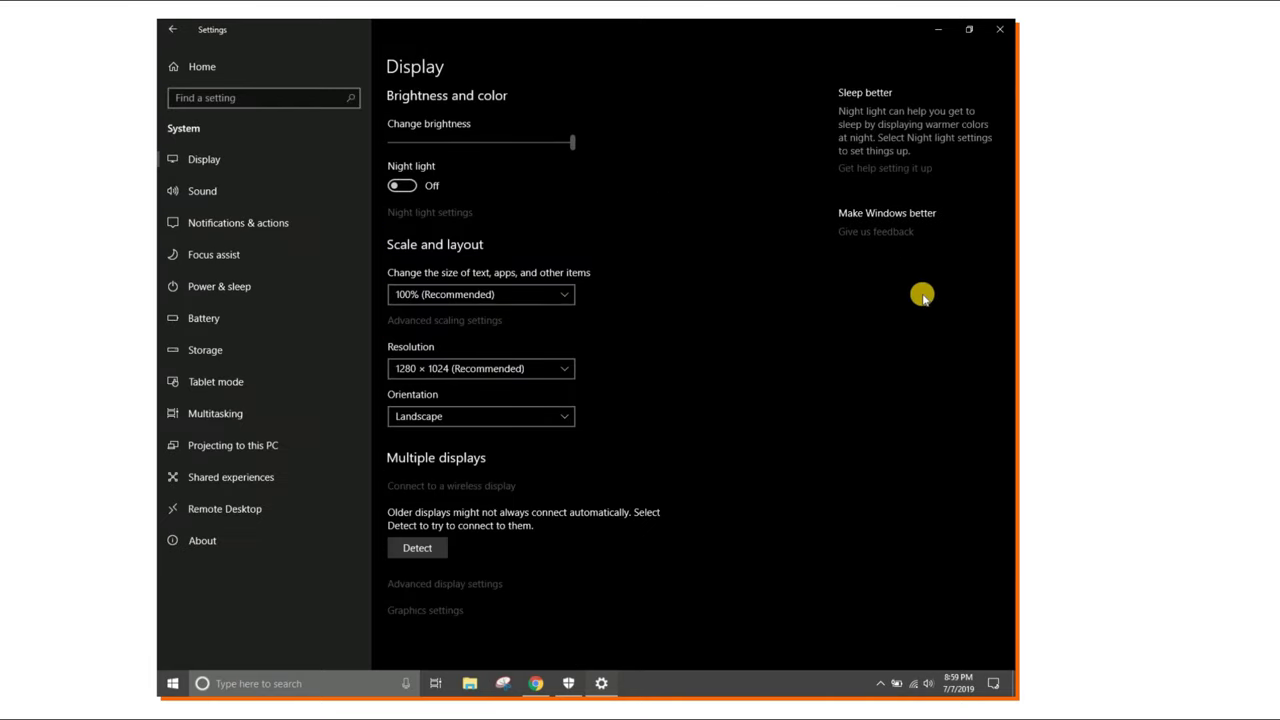
pyautogui.click(492, 370)
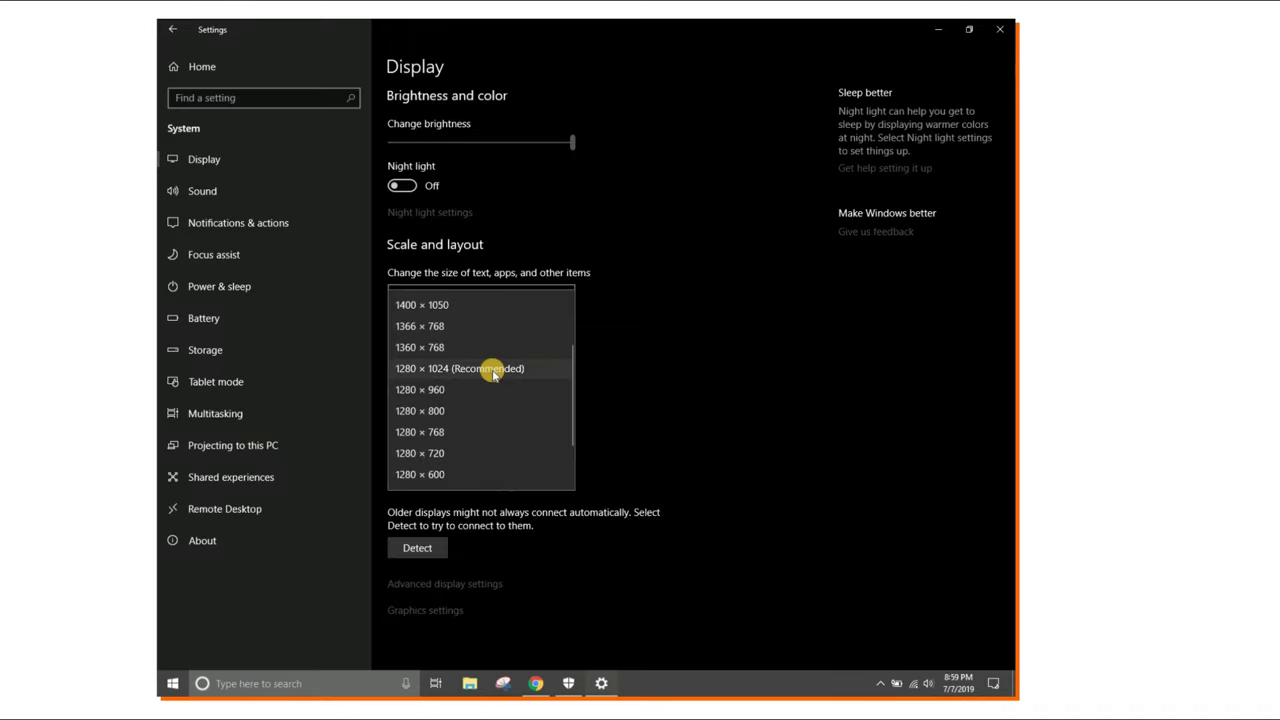
pyautogui.scroll(2, 465, 362)
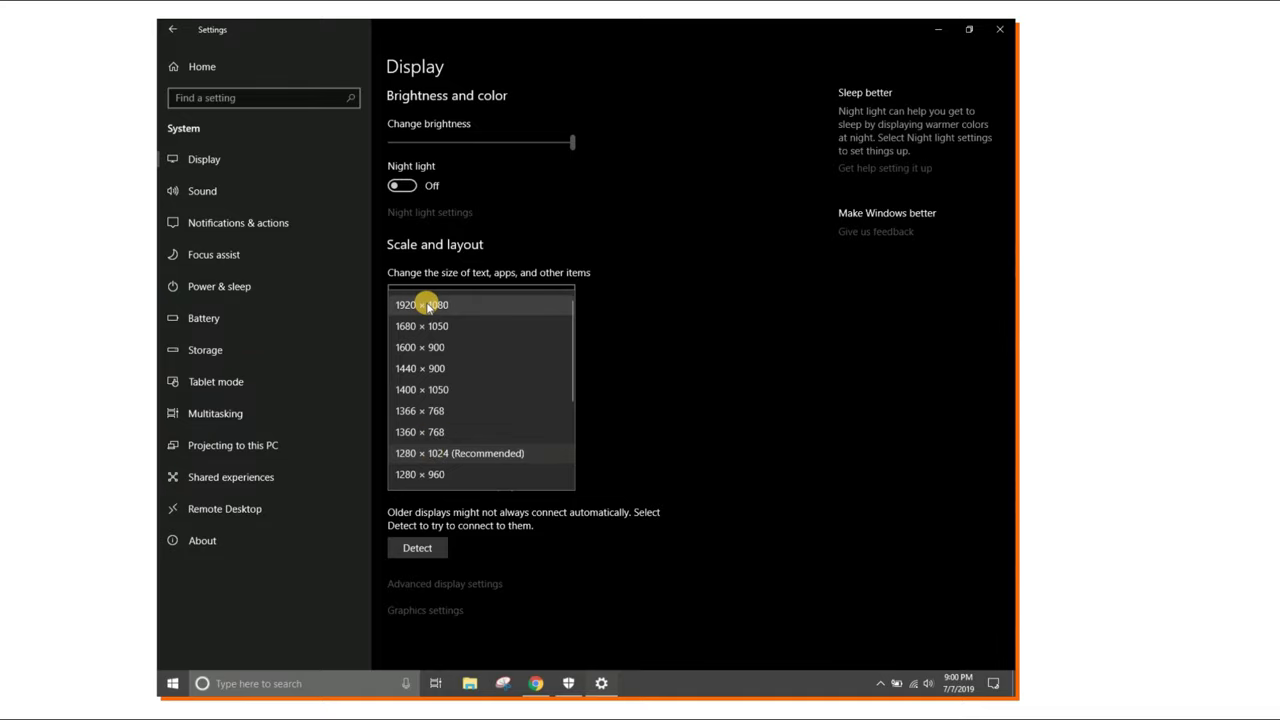
pyautogui.click(724, 363)
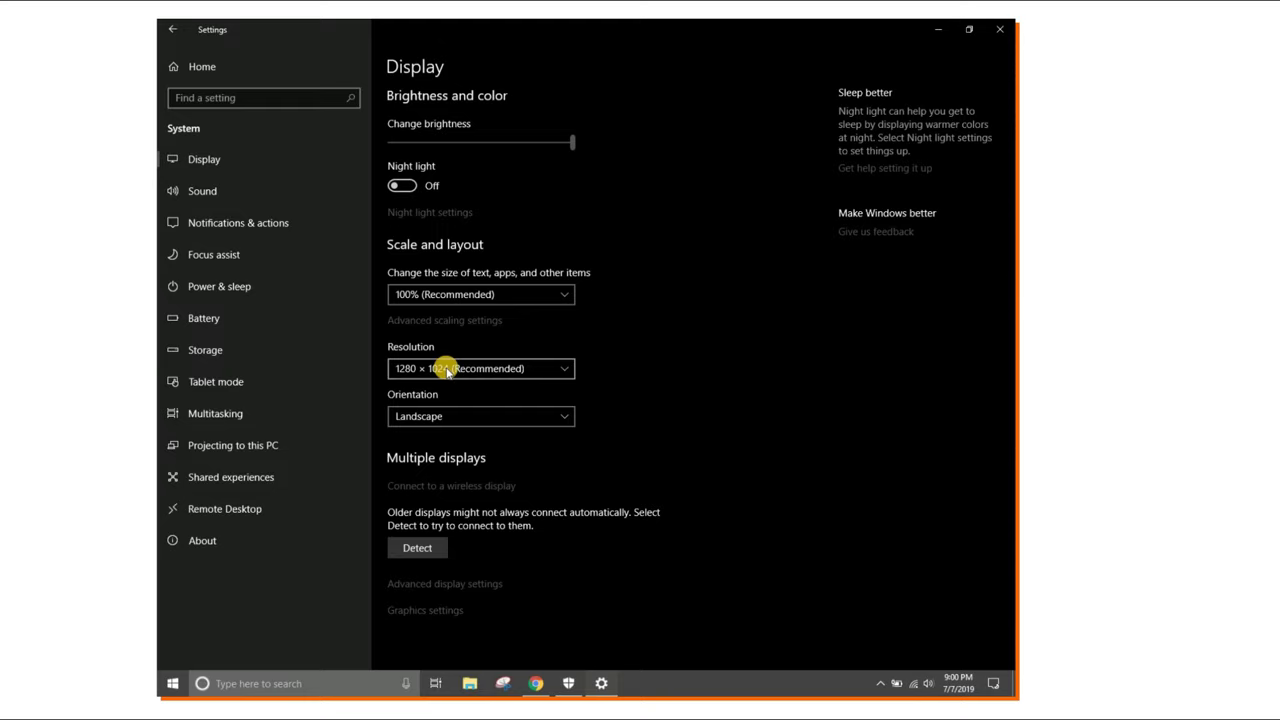
pyautogui.click(447, 370)
pyautogui.scroll(1, 443, 345)
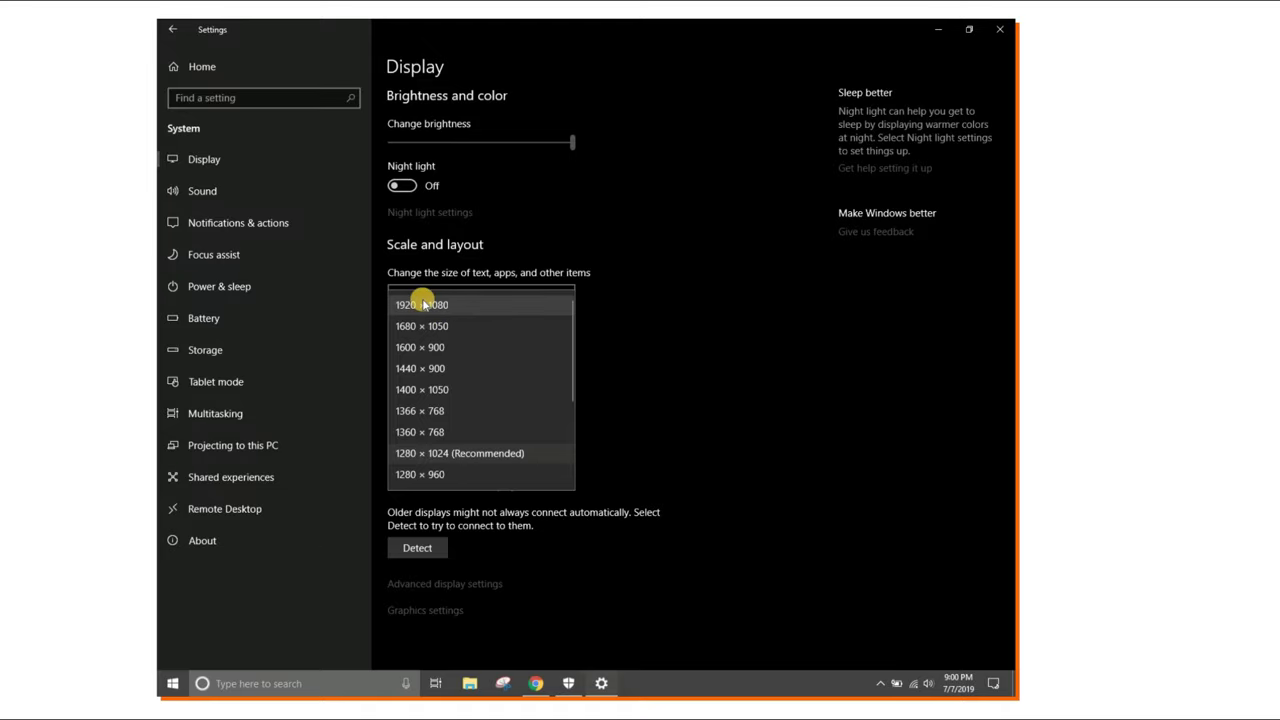
pyautogui.click(688, 383)
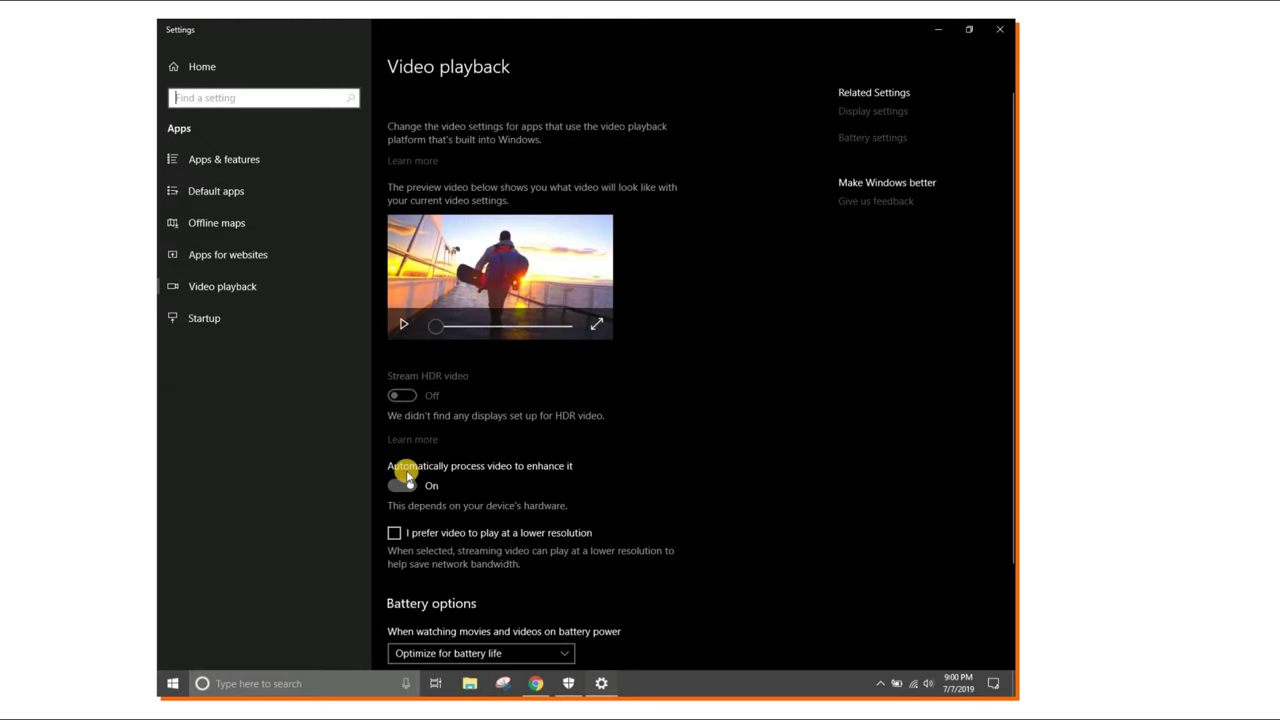
# Close Settings and Windows Defender Security Center, then show the Action Center panel.
pyautogui.click(1002, 27)
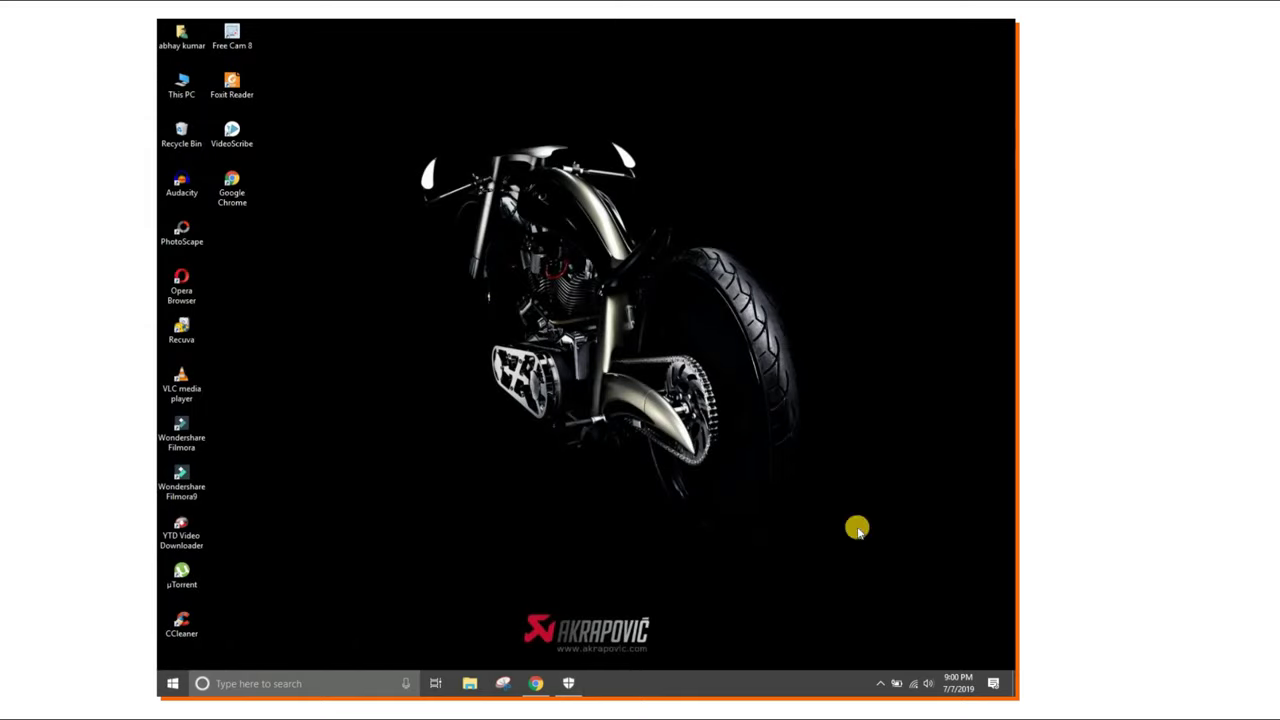
pyautogui.click(568, 683)
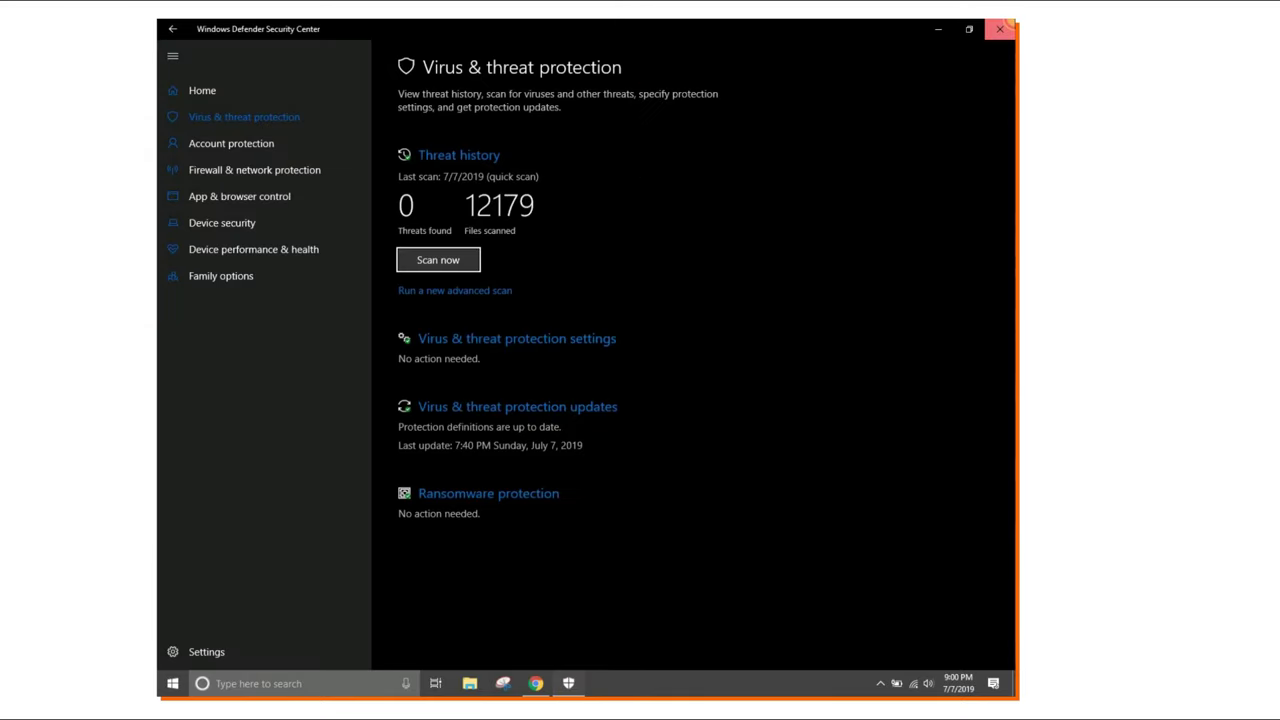
pyautogui.click(999, 28)
pyautogui.click(991, 683)
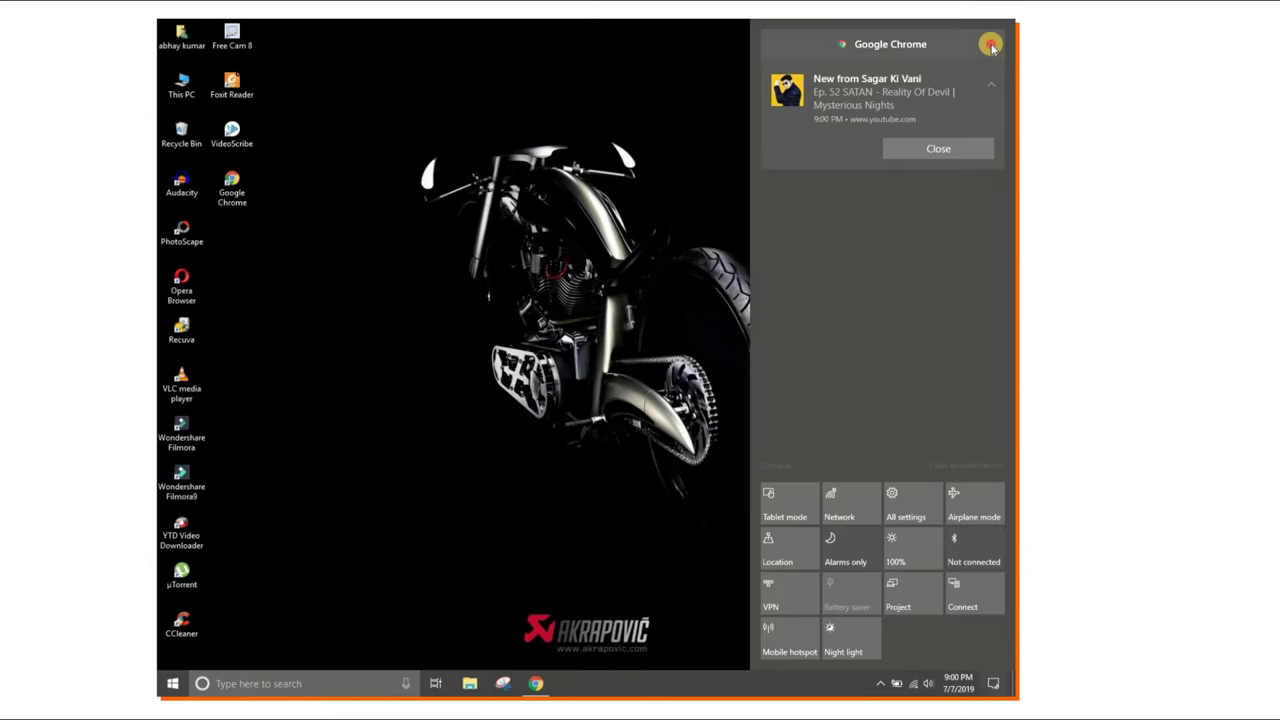